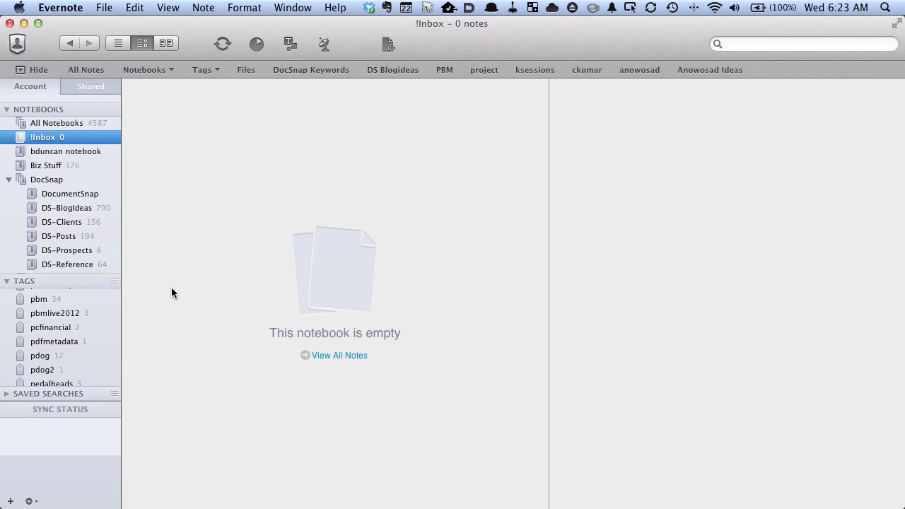
- Open ScanSnap Manager settings and select the Evernote Handwritten scan profile
mouse_move(2, 257)
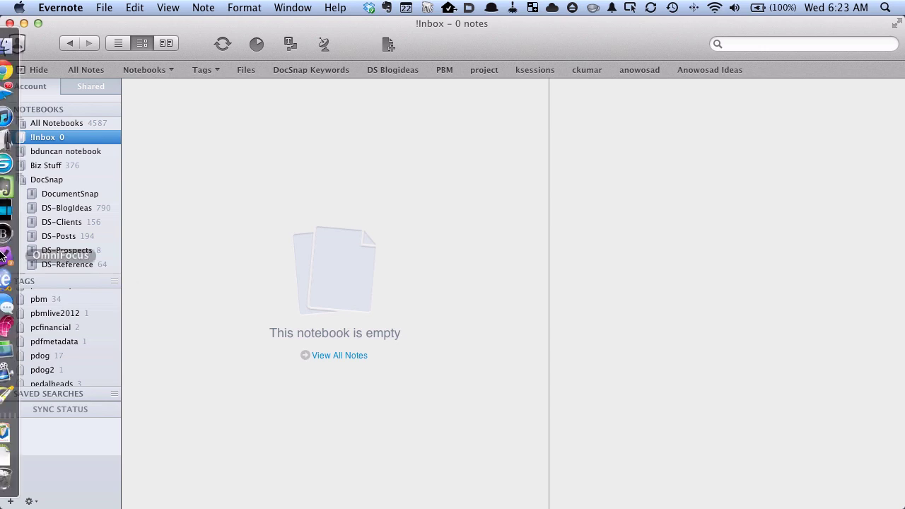
right_click(20, 162)
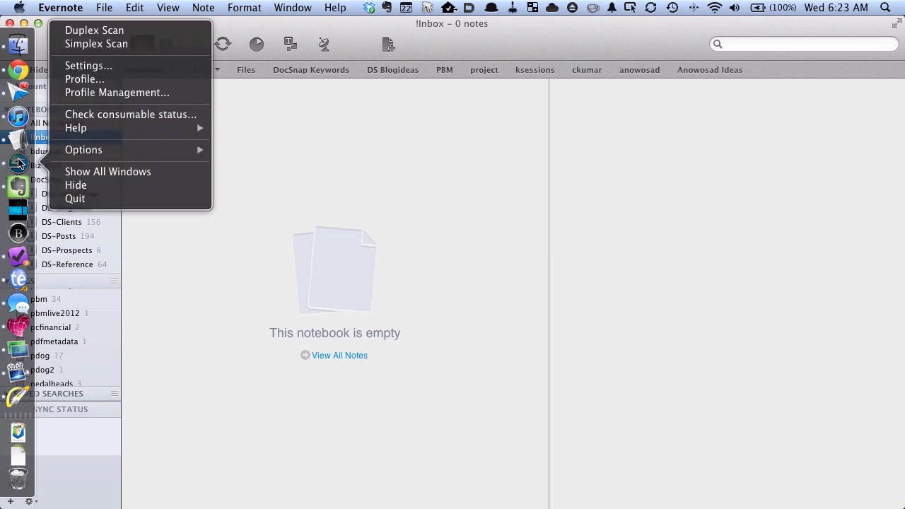
click(118, 66)
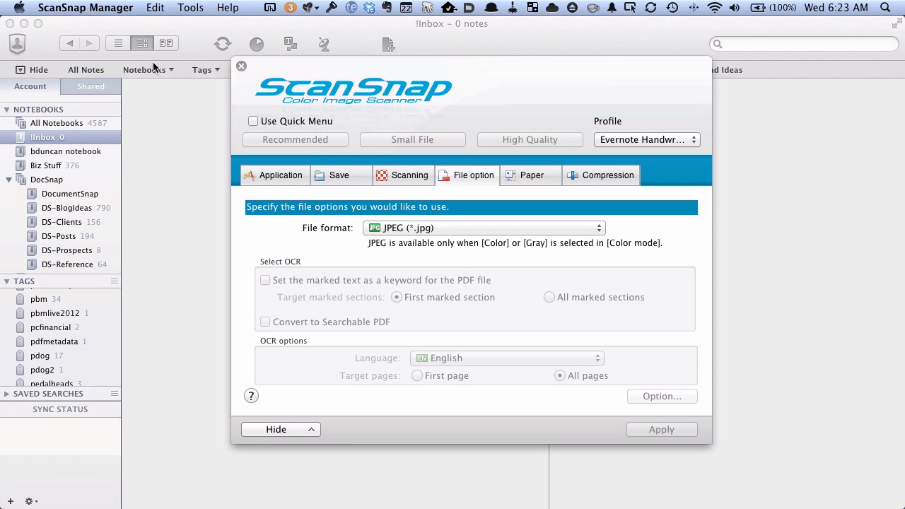
click(652, 140)
click(668, 145)
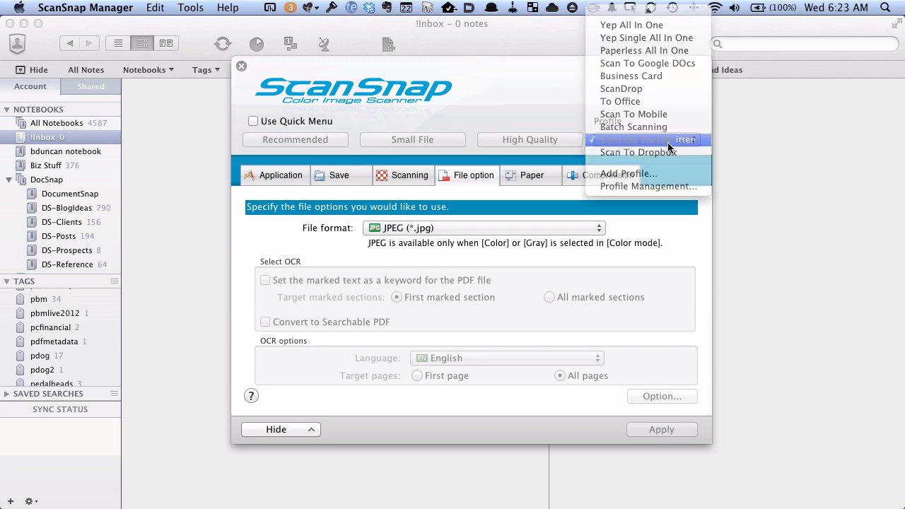
- Check the profile's Application and File options for the target app and JPEG format
click(279, 178)
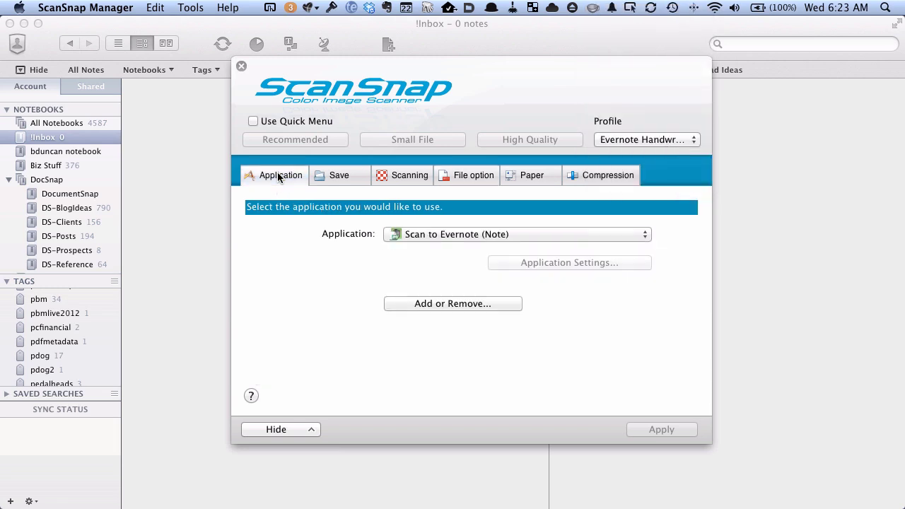
mouse_move(427, 267)
mouse_down()
mouse_move(621, 274)
mouse_move(548, 189)
mouse_up()
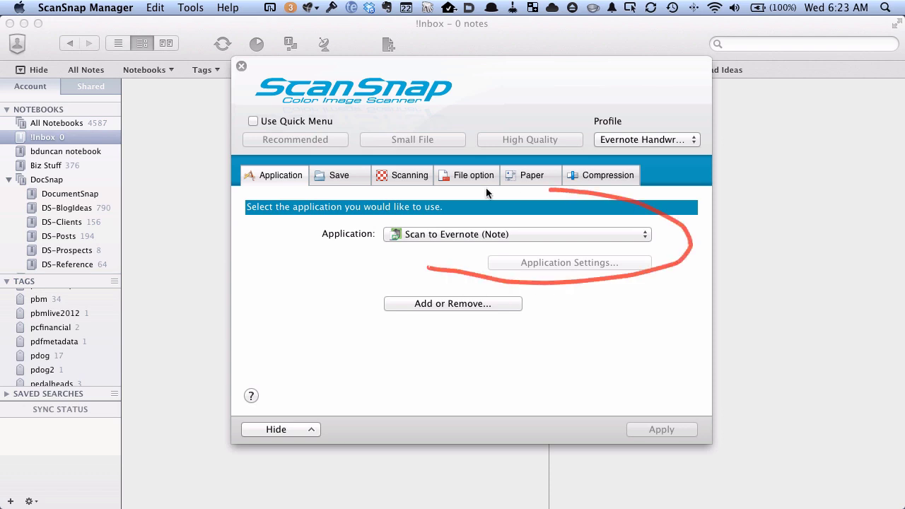
mouse_move(487, 193)
mouse_down()
mouse_move(349, 254)
mouse_move(424, 269)
mouse_up()
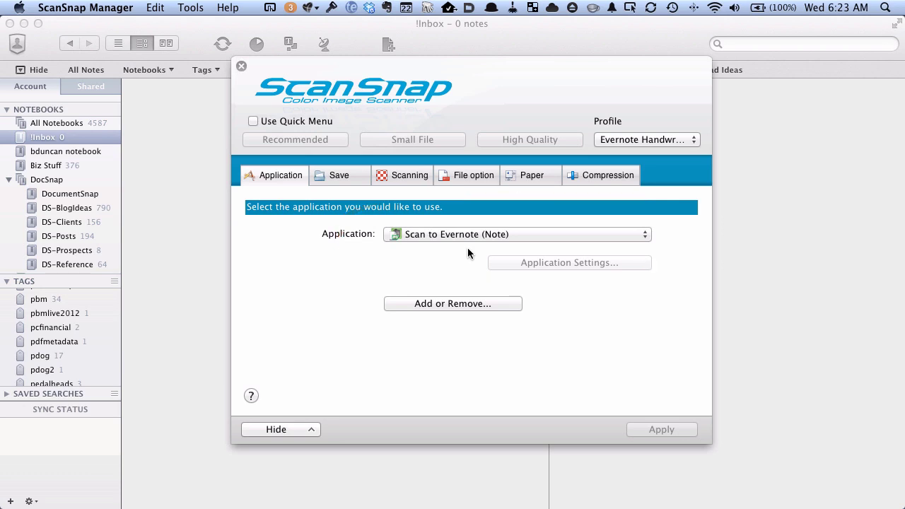
click(470, 176)
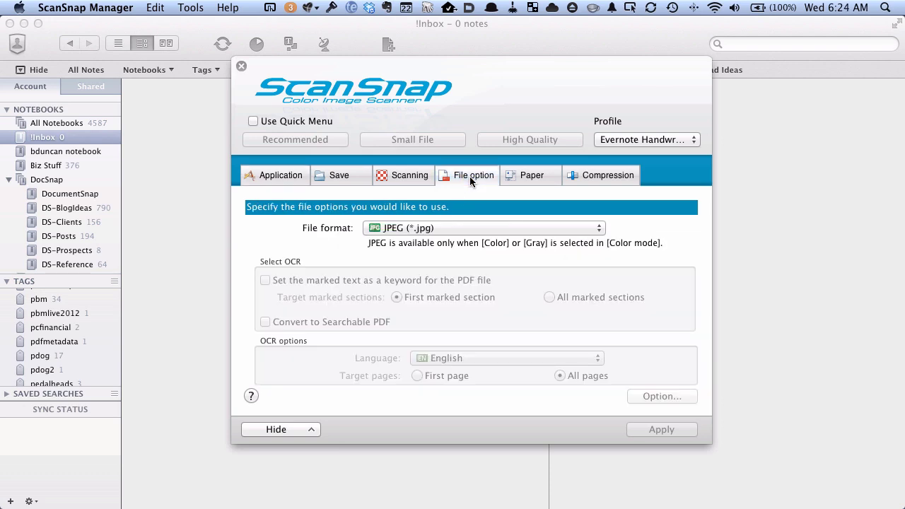
mouse_move(608, 275)
mouse_down()
mouse_move(538, 192)
mouse_move(328, 238)
mouse_move(607, 269)
mouse_up()
- Close the ScanSnap settings window so the three pages scan into the Evernote !Inbox
click(241, 67)
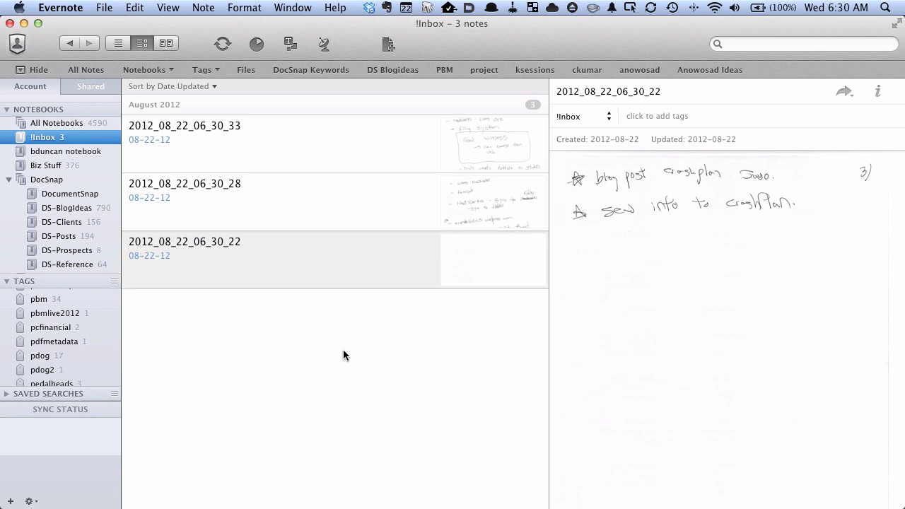
- Preview the 06_30_22, 06_30_28 and 06_30_33 scan notes, then select all three
click(399, 143)
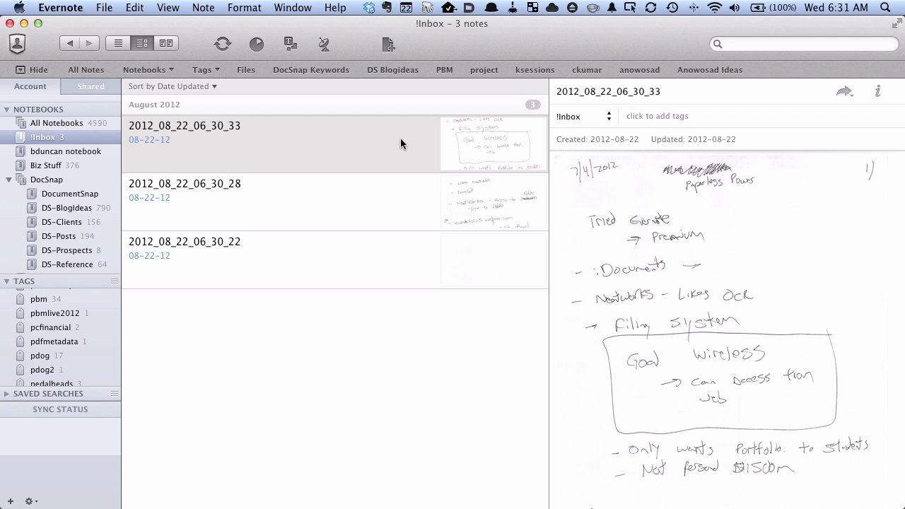
click(402, 246)
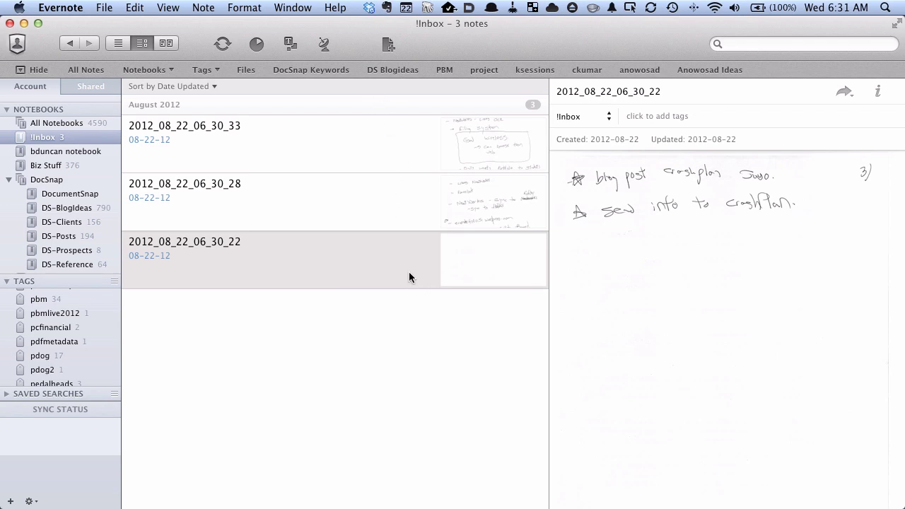
click(406, 202)
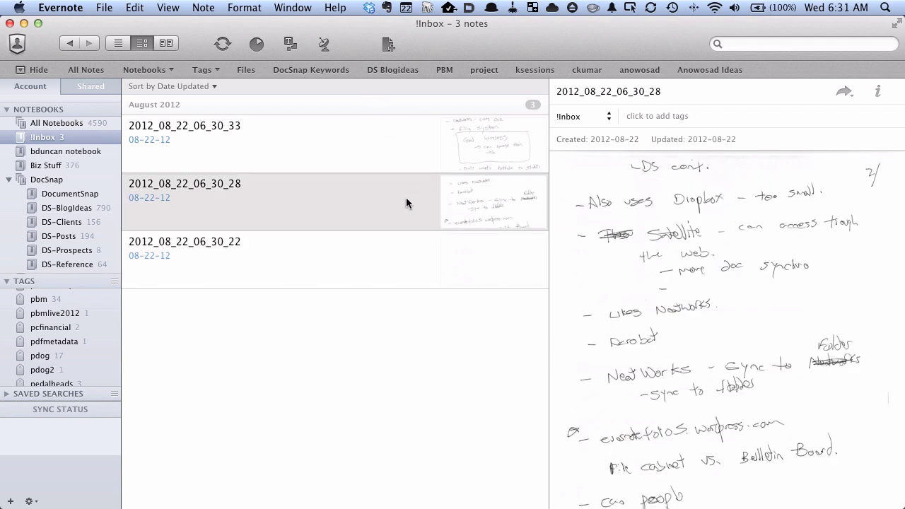
click(391, 151)
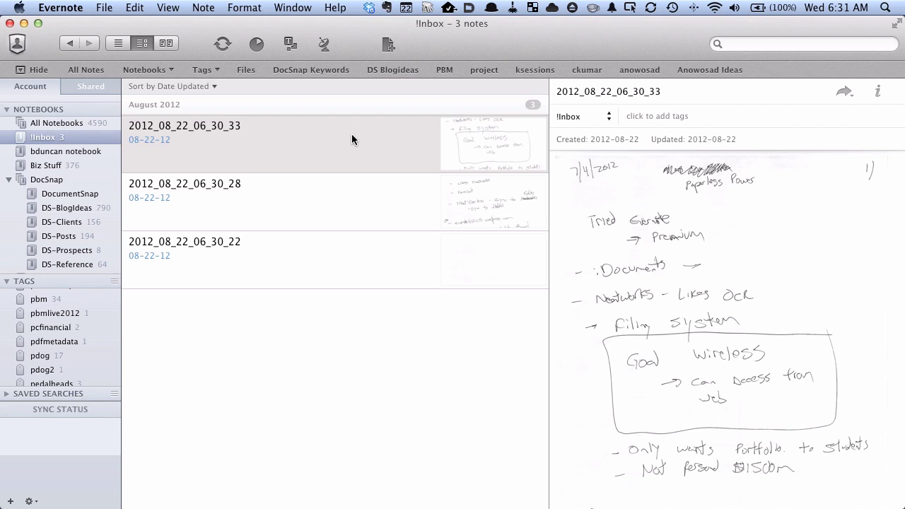
shift+click(377, 259)
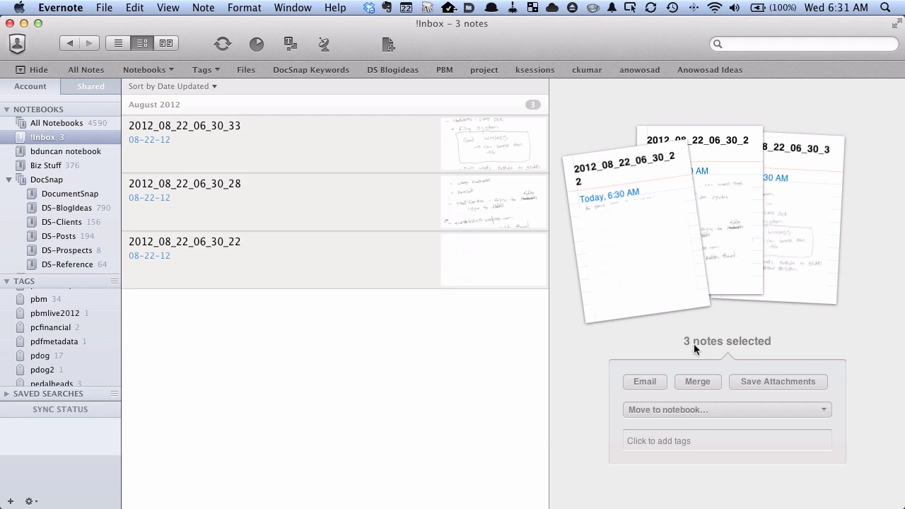
- Merge the three selected scan notes into a single note
drag(689, 349, 714, 408)
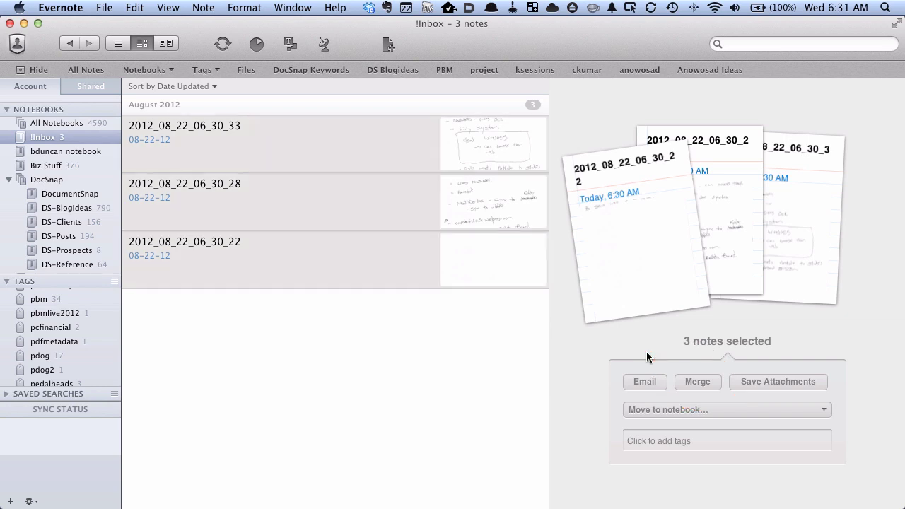
click(689, 376)
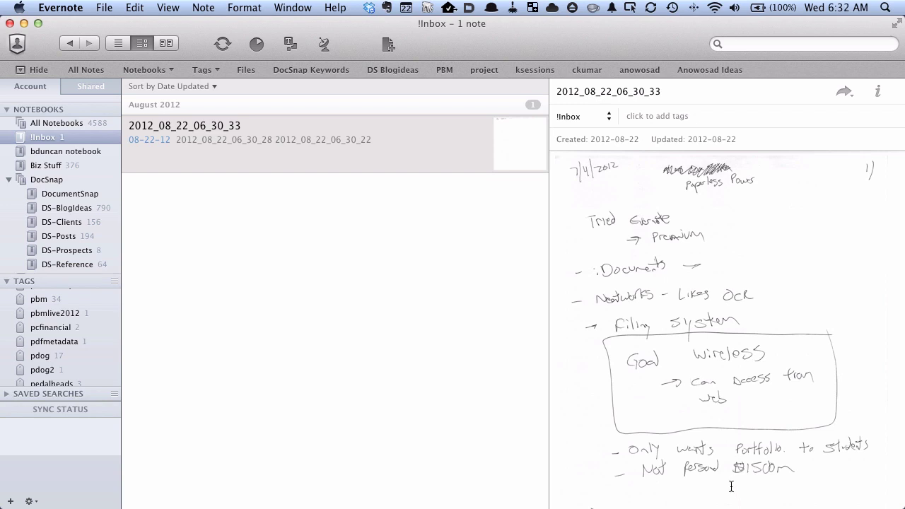
click(684, 405)
- Review the merged 2012_08_22_06_30_33 note and open it in its own window
scroll(663, 369, down, 2)
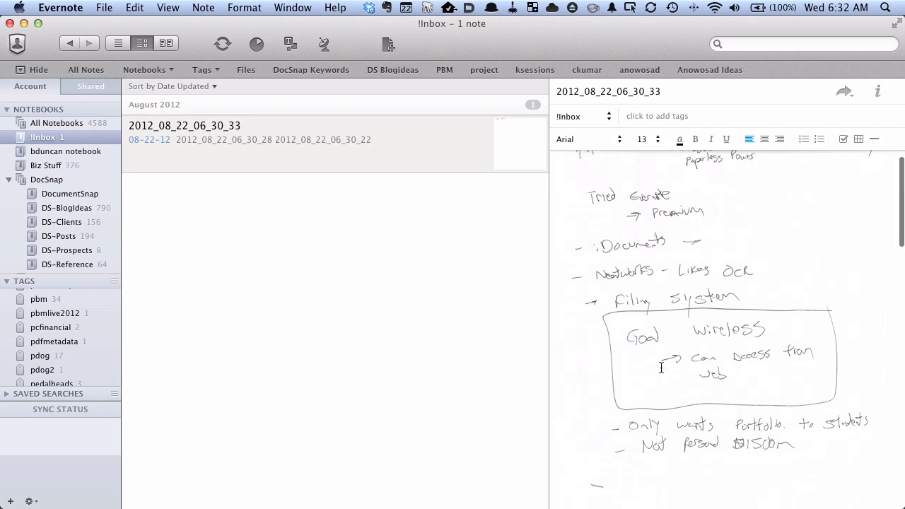
scroll(661, 367, up, 1)
scroll(661, 367, down, 10)
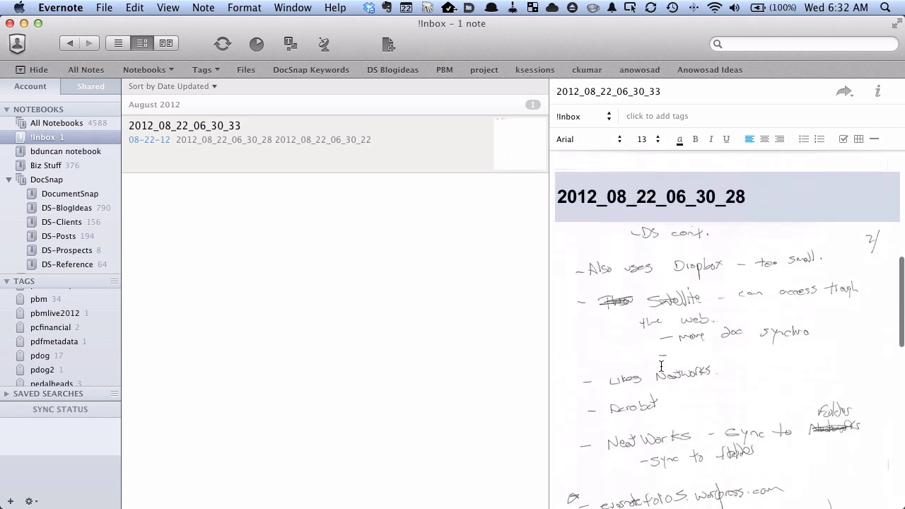
scroll(661, 365, down, 15)
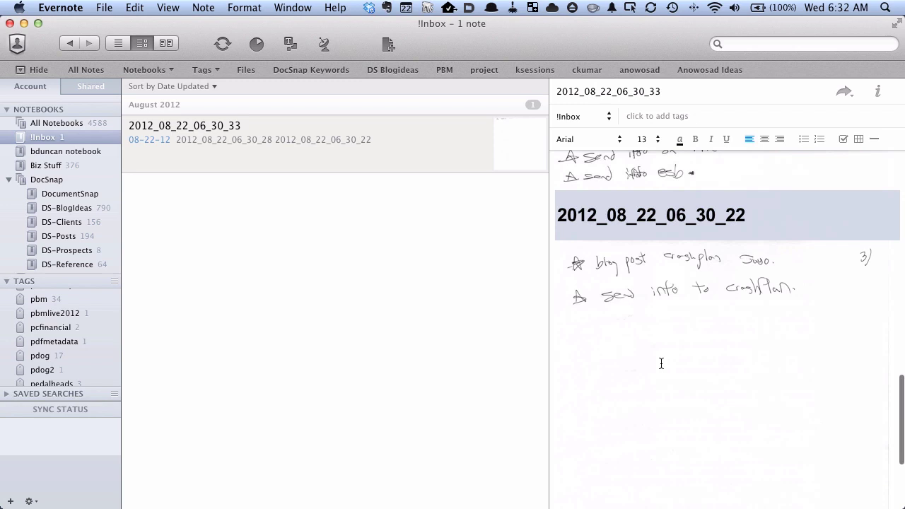
scroll(662, 363, down, 3)
scroll(661, 363, up, 12)
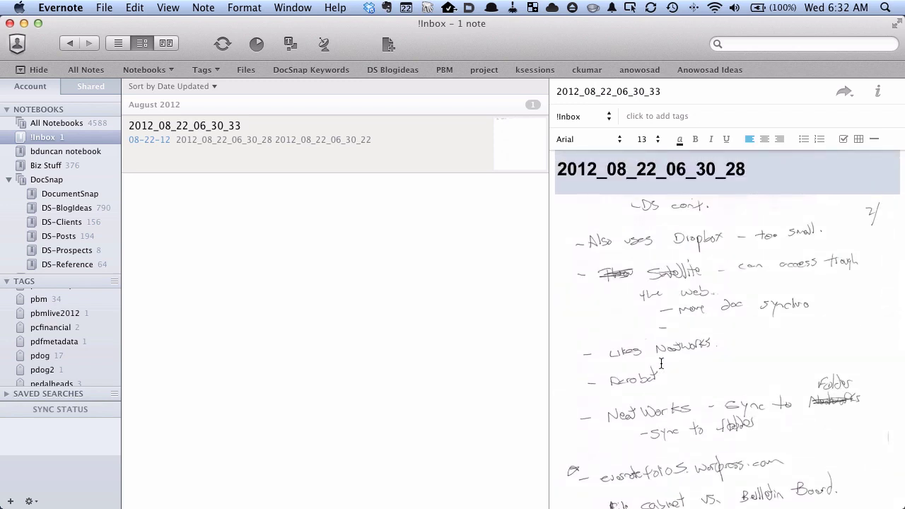
double_click(370, 164)
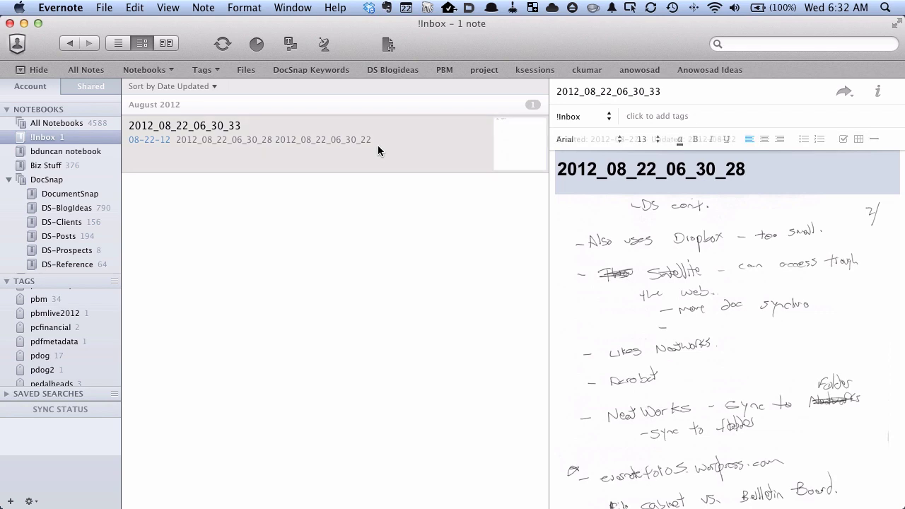
scroll(447, 335, down, 15)
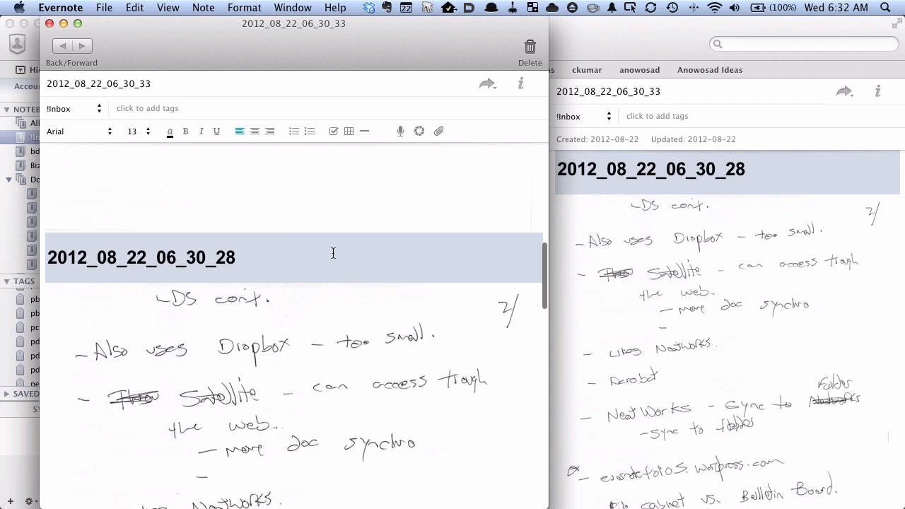
- Delete the 2012_08_22_06_30_28 section header line from the merged note
click(292, 263)
scroll(269, 260, down, 15)
scroll(257, 257, up, 2)
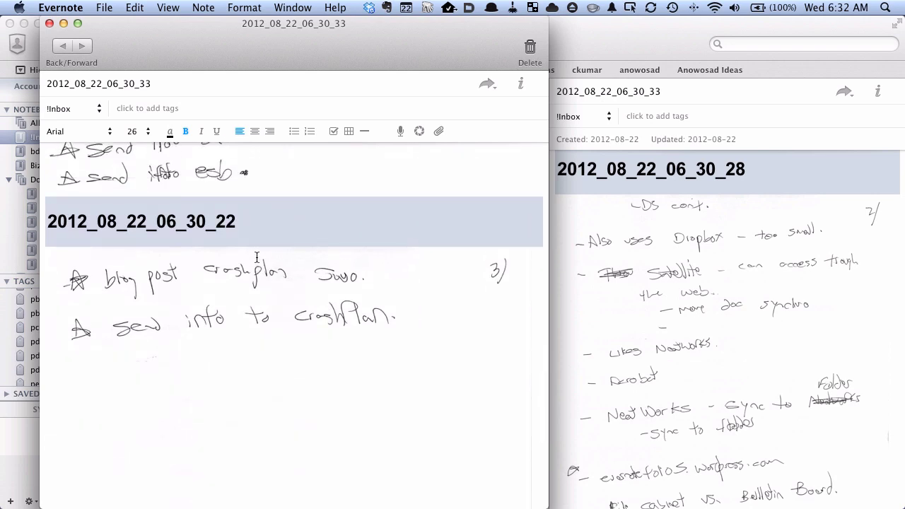
scroll(257, 257, up, 20)
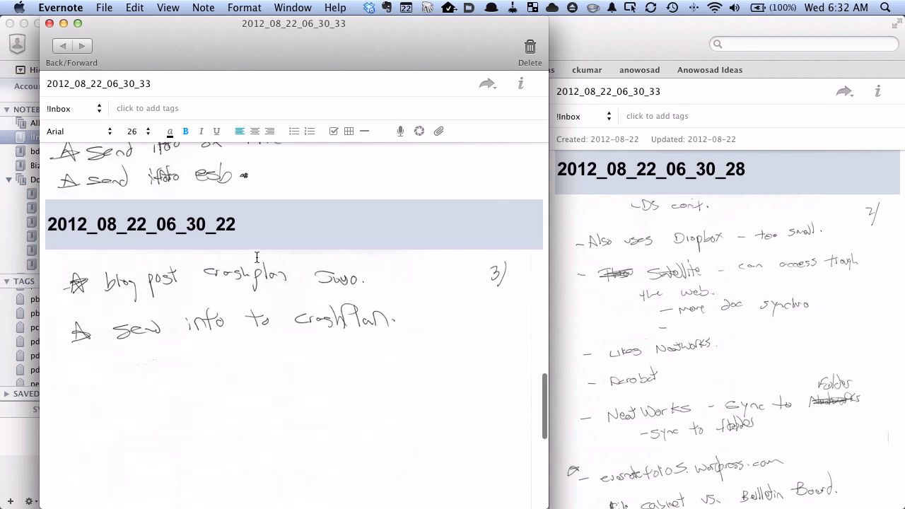
scroll(257, 257, down, 15)
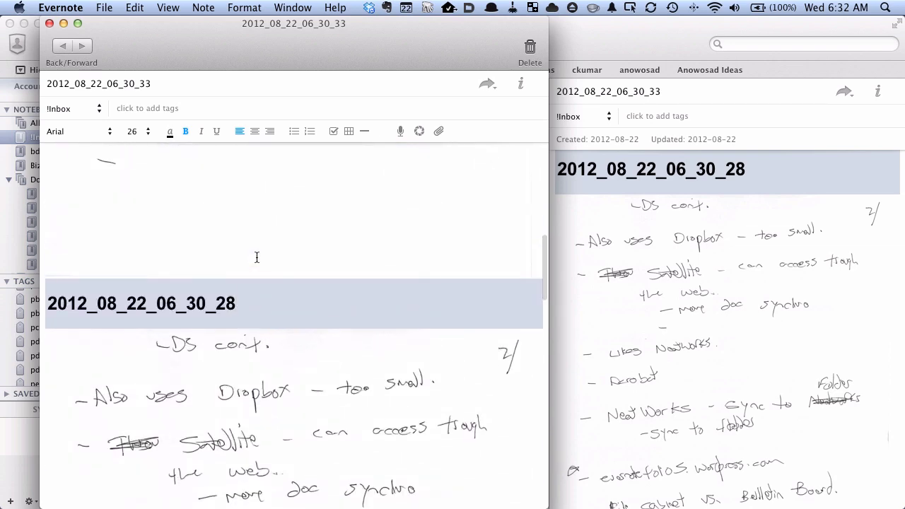
triple_click(258, 303)
click(258, 303)
triple_click(219, 303)
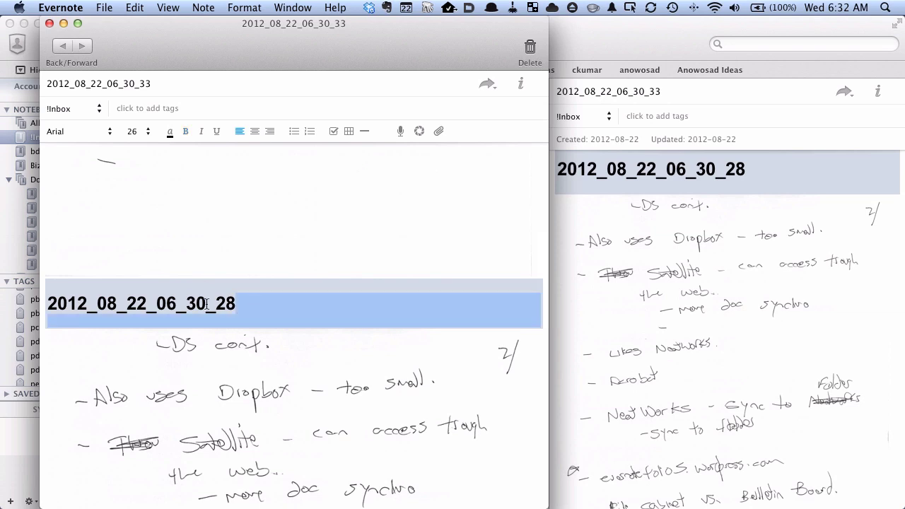
key(BackSpace)
key(BackSpace)
key(BackSpace)
key(BackSpace)
key(BackSpace)
key(BackSpace)
key(BackSpace)
key(BackSpace)
key(BackSpace)
key(BackSpace)
key(BackSpace)
key(BackSpace)
key(BackSpace)
key(BackSpace)
key(BackSpace)
key(BackSpace)
key(BackSpace)
key(BackSpace)
key(BackSpace)
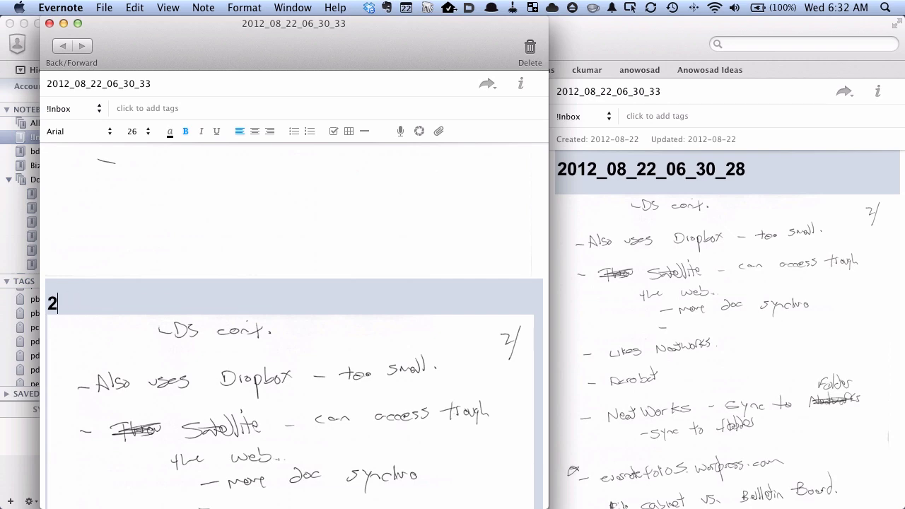
key(BackSpace)
- Delete the 2012_08_22_06_30_22 section header line, leaving the pages continuous
scroll(293, 325, down, 3)
scroll(238, 375, up, 4)
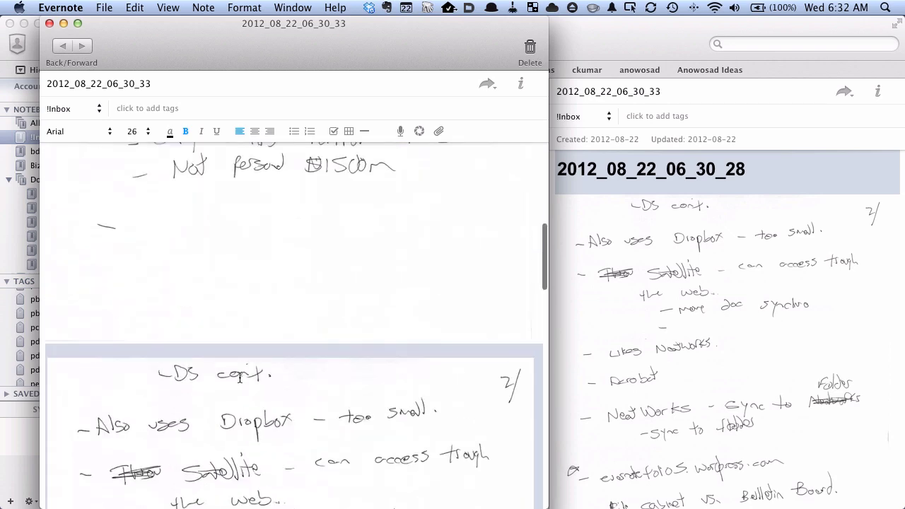
scroll(239, 378, down, 15)
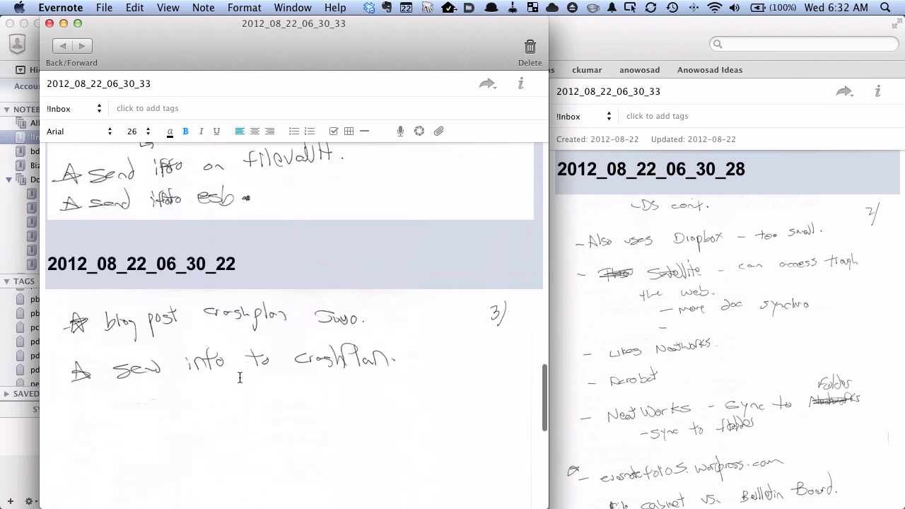
scroll(240, 378, up, 1)
double_click(189, 279)
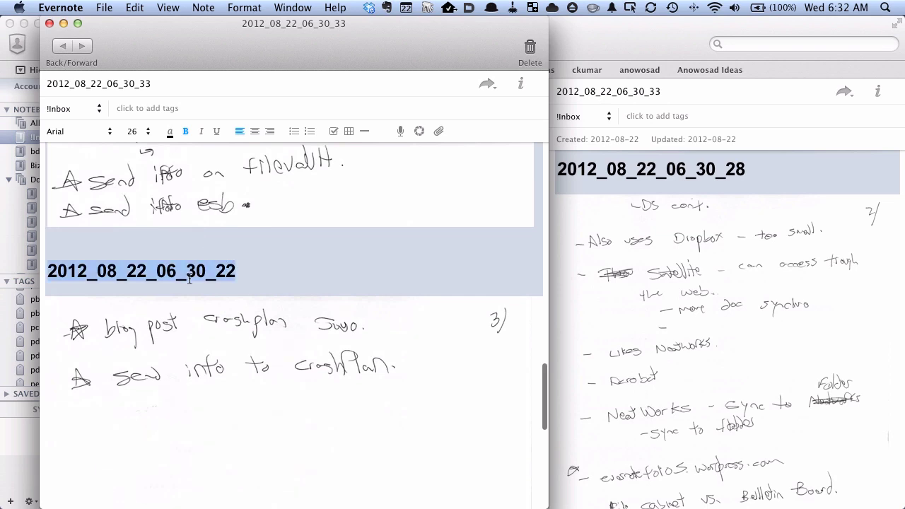
triple_click(189, 280)
key(BackSpace)
scroll(188, 277, down, 5)
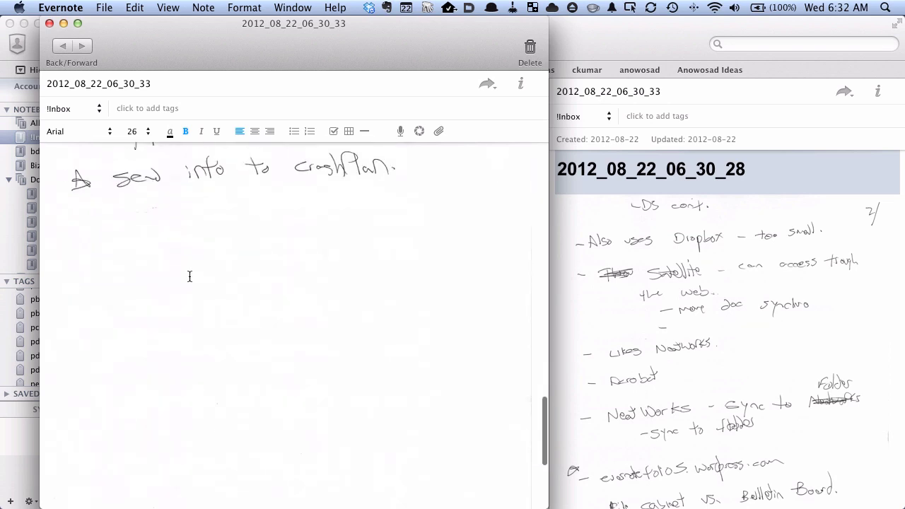
scroll(189, 276, up, 6)
scroll(205, 321, up, 15)
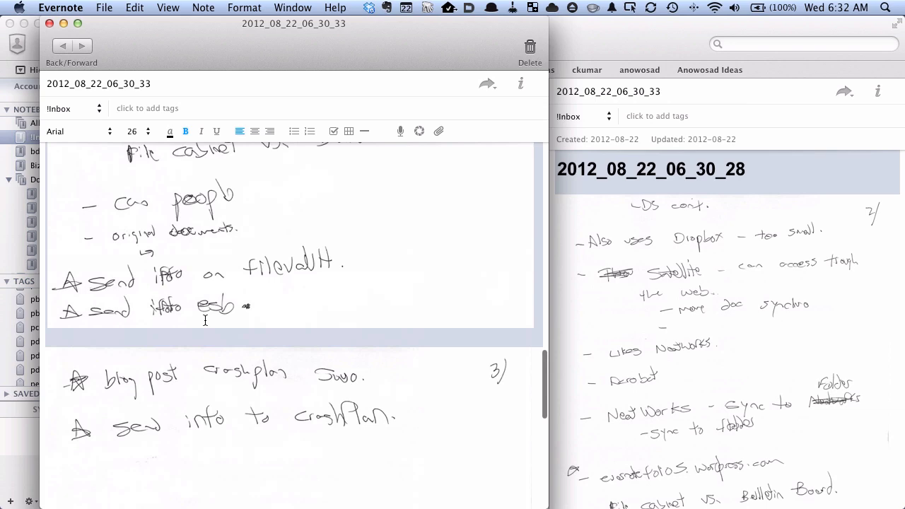
scroll(206, 320, down, 1)
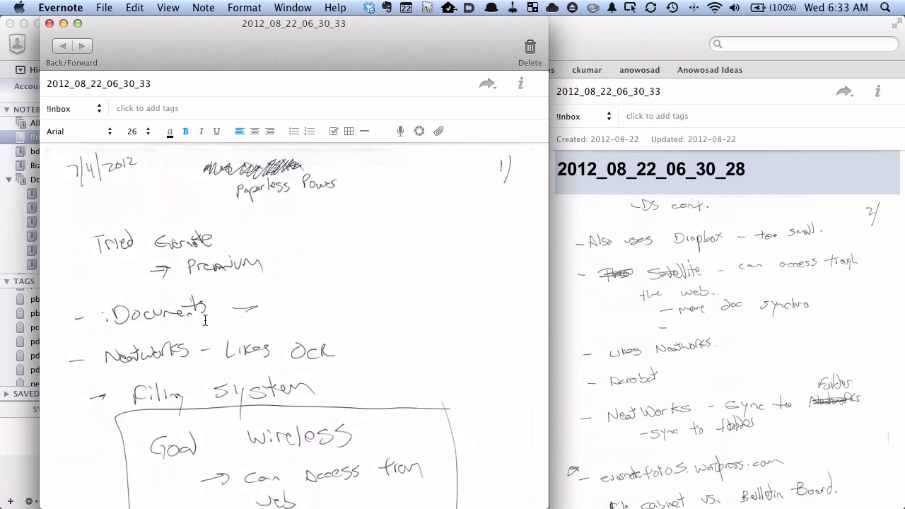